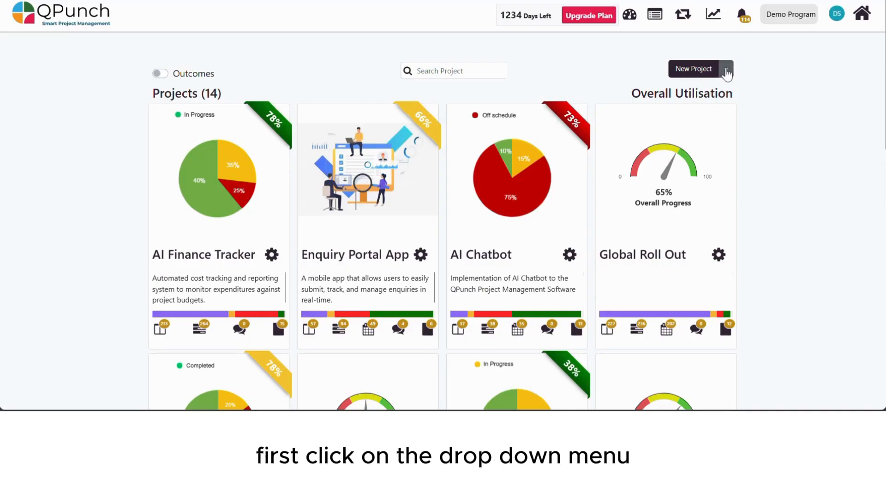
Start a new P3.express project and name it Website Design
{"action": "left_click", "coordinate": [726, 69]}
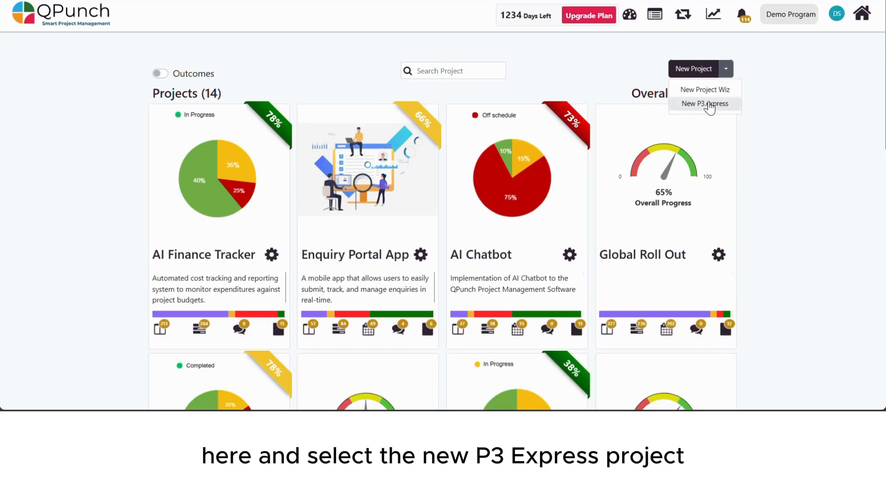
{"action": "left_click", "coordinate": [709, 104]}
{"action": "left_click", "coordinate": [322, 99]}
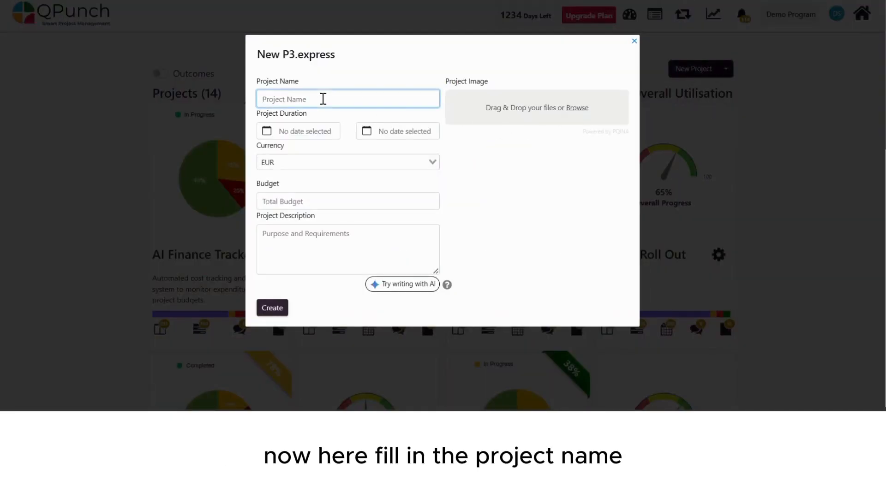
{"action": "type", "text": "Website Des"}
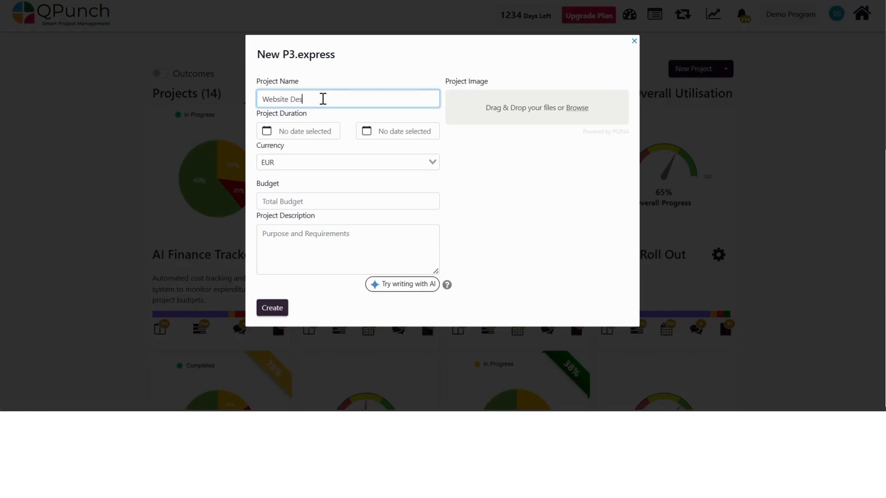
{"action": "type", "text": "ign"}
Set the project duration from 8/1/2025 to 8/31/2025 with a total budget of 10000 and create the project
{"action": "left_click", "coordinate": [306, 131]}
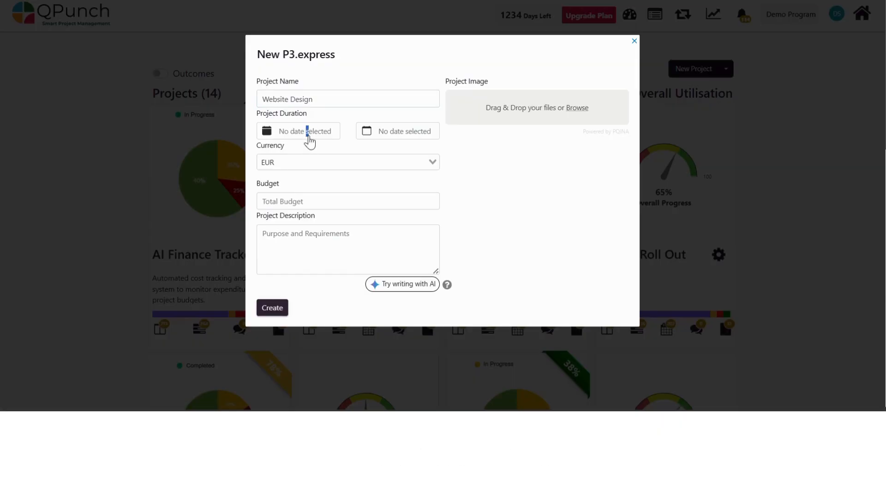
{"action": "left_click", "coordinate": [363, 215]}
{"action": "left_click", "coordinate": [404, 134]}
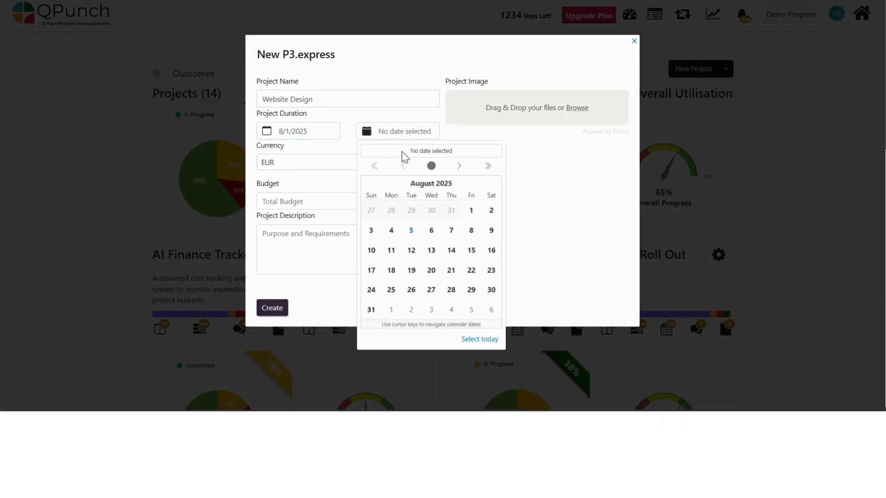
{"action": "left_click", "coordinate": [371, 309]}
{"action": "left_click", "coordinate": [282, 201]}
{"action": "type", "text": "10000"}
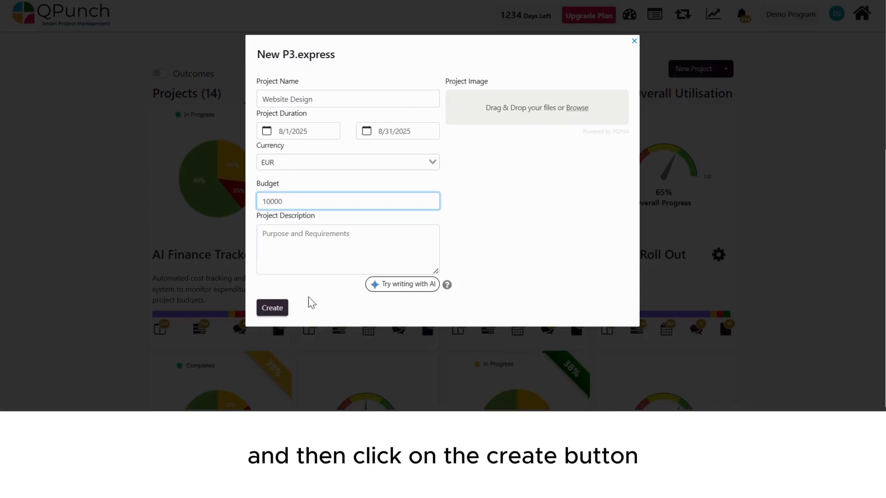
{"action": "left_click", "coordinate": [272, 308]}
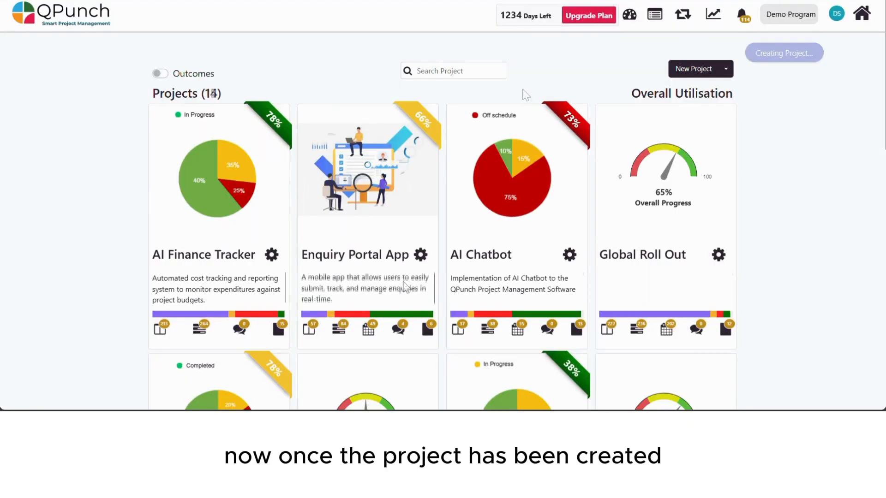
Open the Website Design project's Gantt timeline and bring up its Deliverable Import form
{"action": "scroll", "coordinate": [405, 281], "scroll_direction": "down", "scroll_amount": 10}
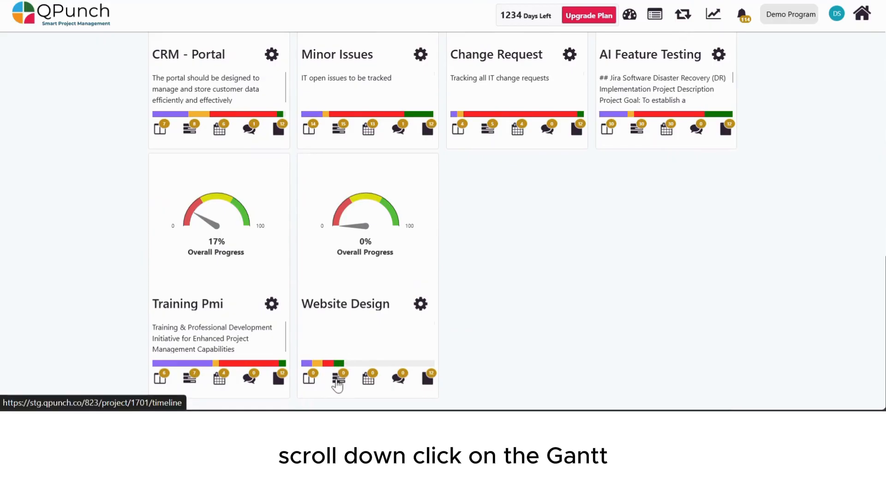
{"action": "left_click", "coordinate": [337, 380]}
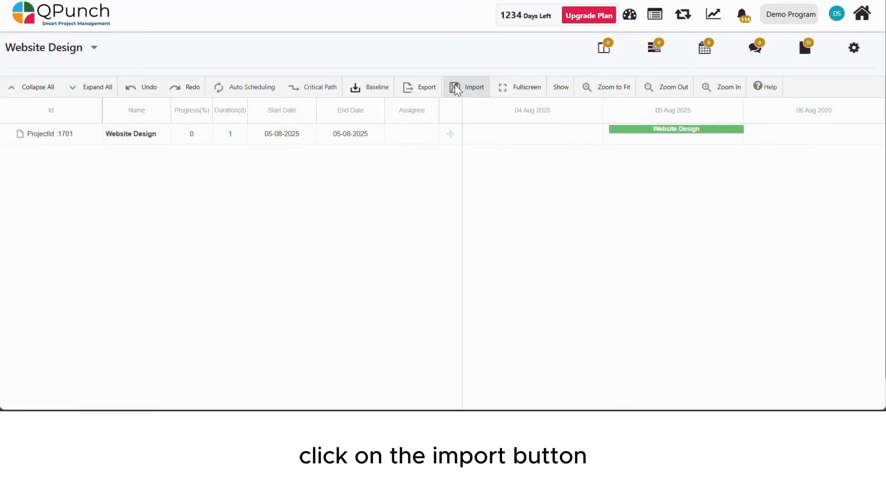
{"action": "left_click", "coordinate": [455, 86]}
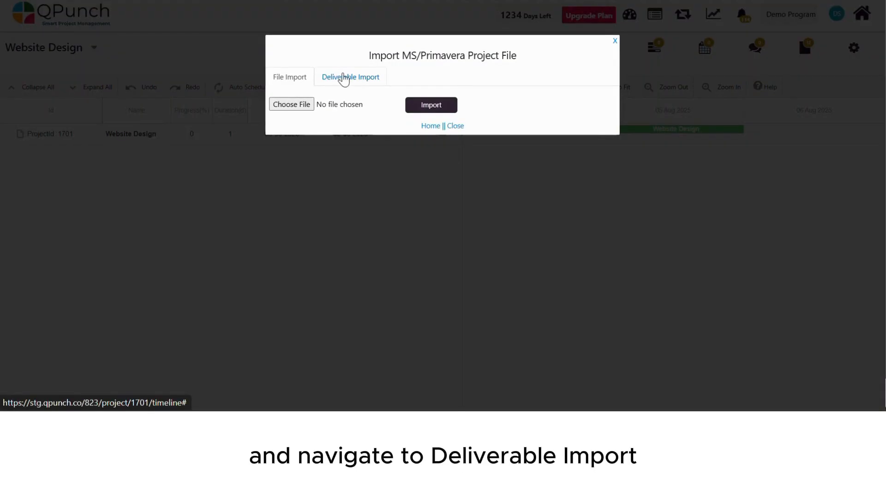
{"action": "left_click", "coordinate": [345, 83]}
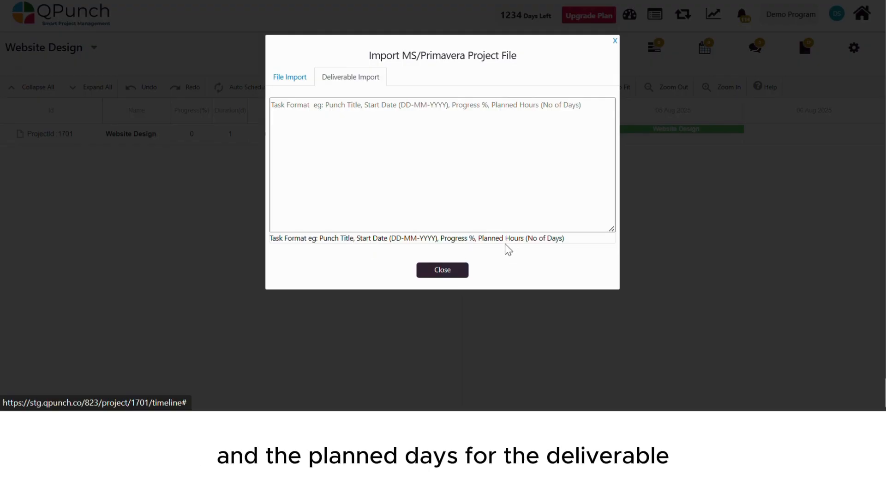
Import the deliverables "Requirements Gathering,01/09/2025,7,1" and "Assign project roles,23/09/2025,10,2" as separate lines
{"action": "left_click", "coordinate": [301, 118]}
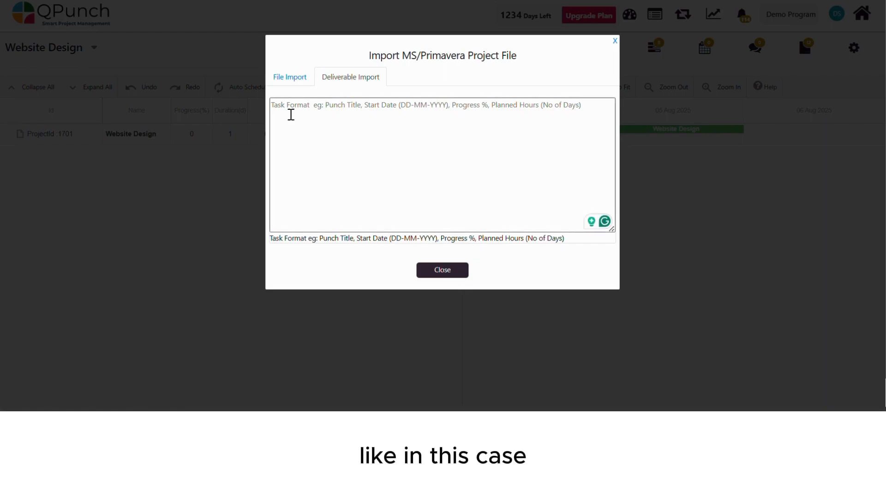
{"action": "type", "text": "Requirements Gathering,01/09/2025,7,1"}
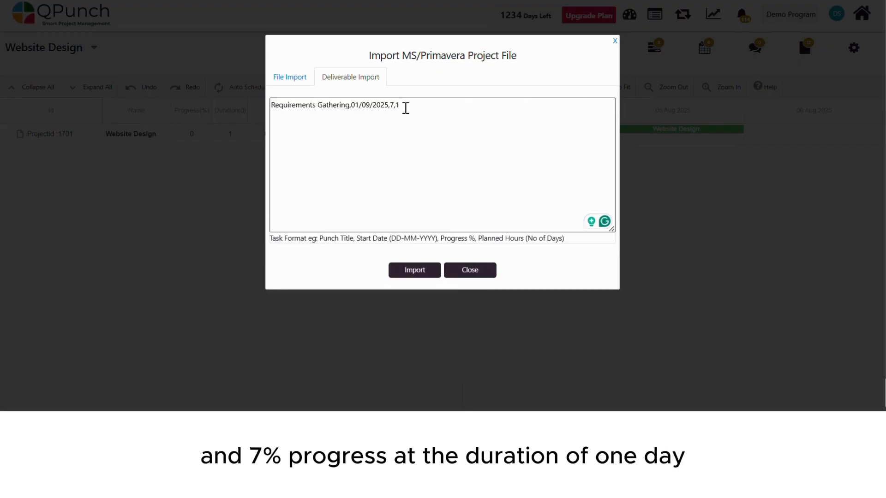
{"action": "left_click", "coordinate": [415, 272]}
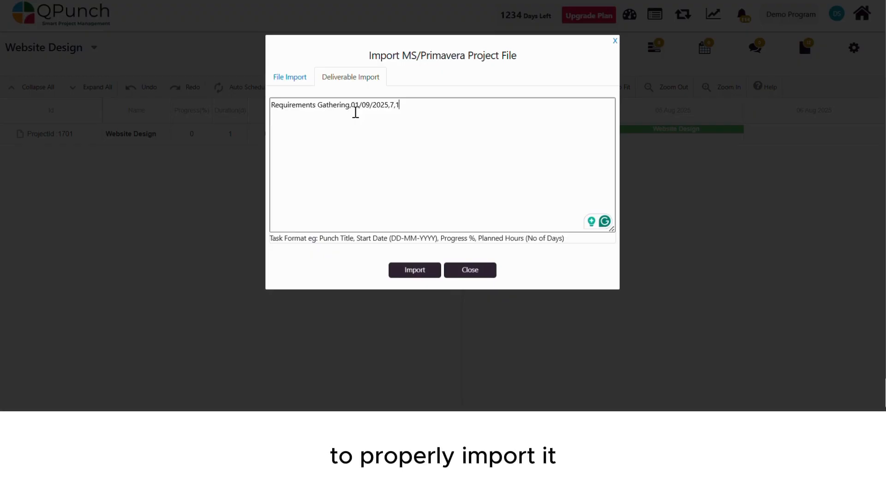
{"action": "key", "text": "Return"}
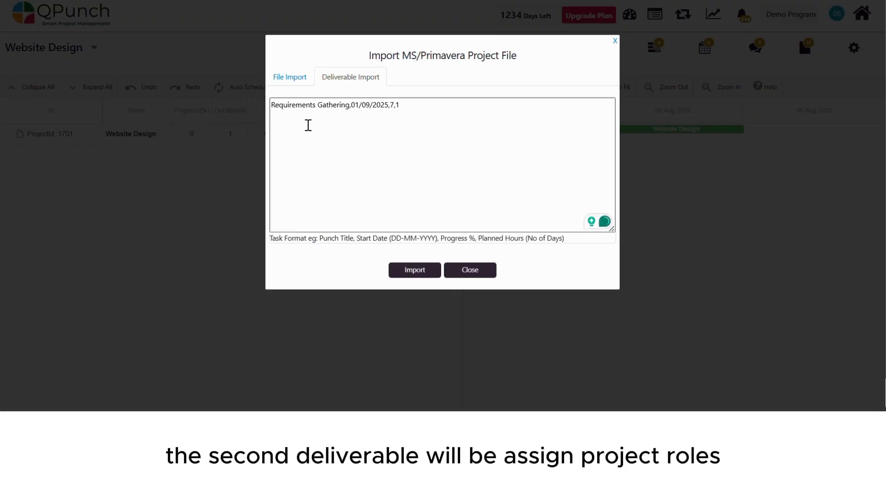
{"action": "type", "text": "Assign project roles,23/09/2025,10,2"}
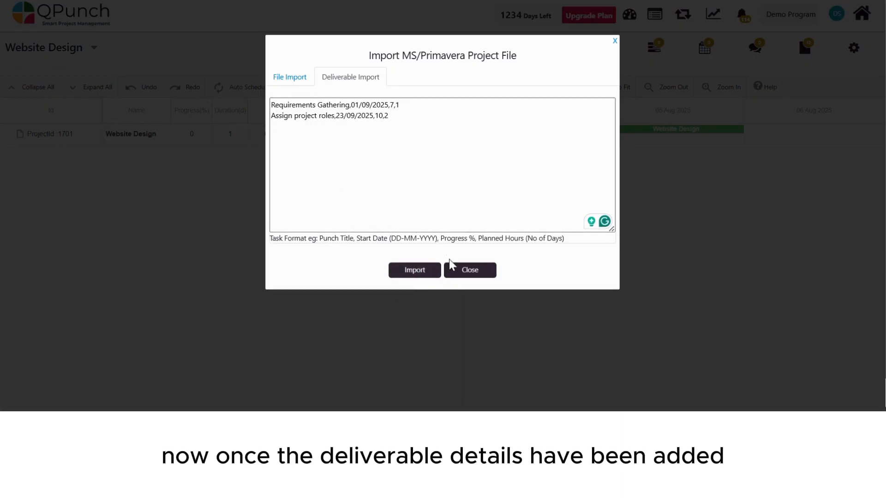
{"action": "left_click", "coordinate": [414, 273]}
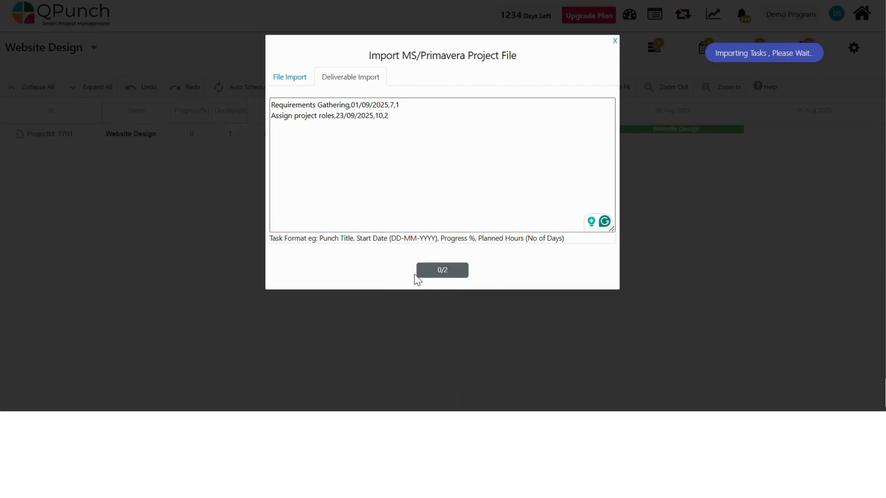
{"action": "left_click", "coordinate": [615, 41]}
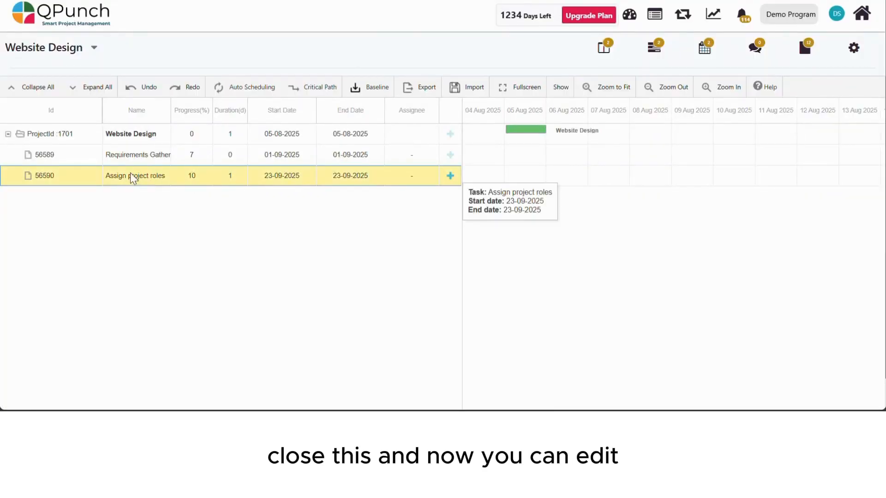
Widen the Gantt list's Name column and open the details of the Assign project roles deliverable
{"action": "left_click_drag", "start_coordinate": [171, 111], "coordinate": [200, 109]}
{"action": "left_click", "coordinate": [143, 178]}
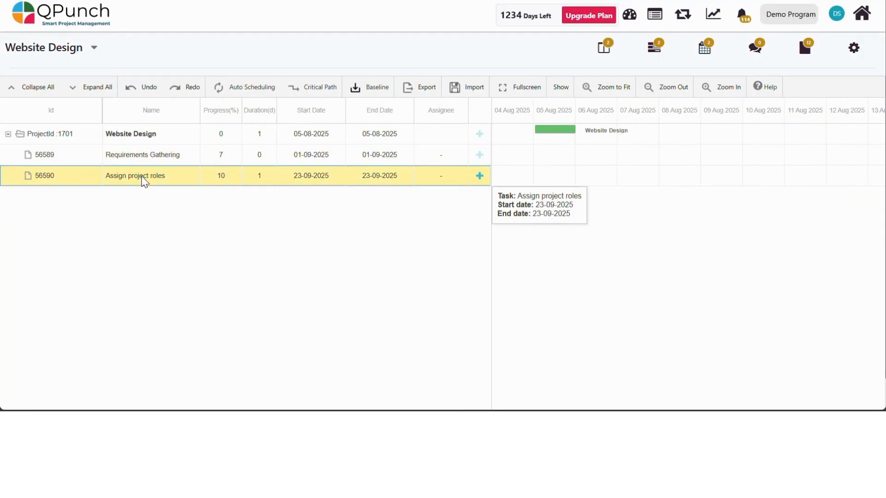
{"action": "double_click", "coordinate": [143, 177]}
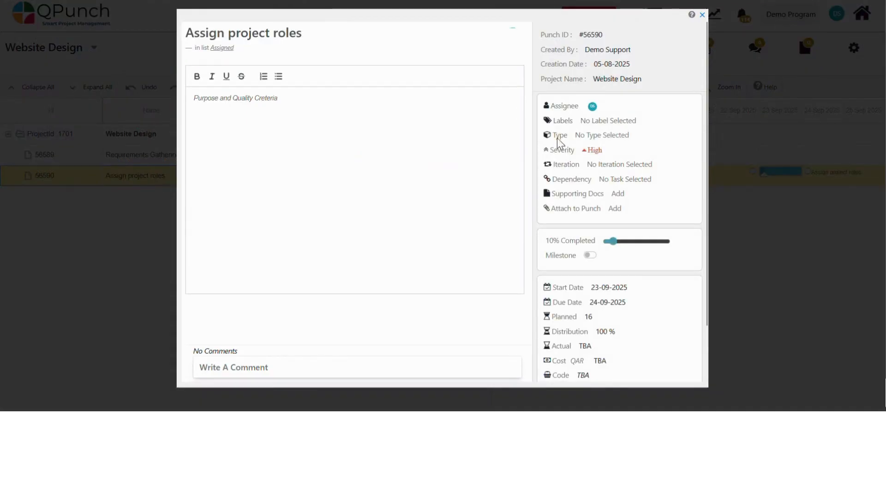
Add the Design label to the Assign project roles deliverable
{"action": "left_click", "coordinate": [605, 120]}
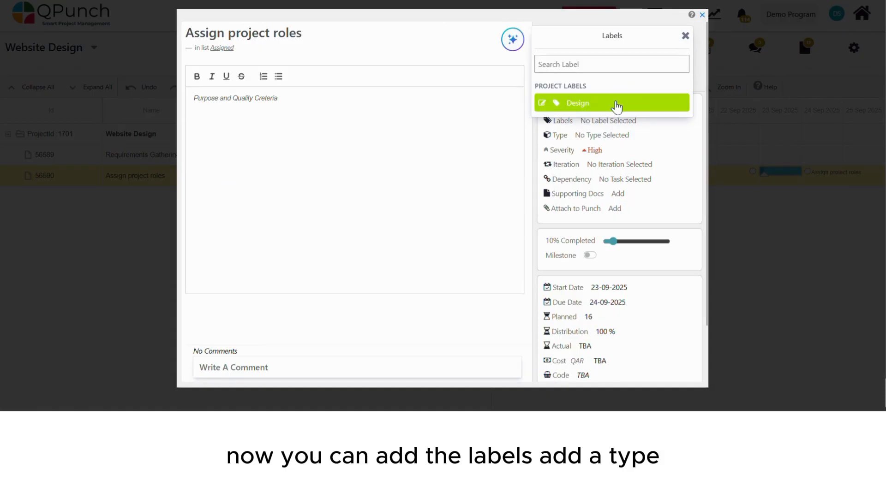
{"action": "left_click", "coordinate": [615, 106]}
{"action": "left_click", "coordinate": [685, 36]}
Look at the deliverable's type choices and its options for adding image or video attachments
{"action": "left_click", "coordinate": [597, 135]}
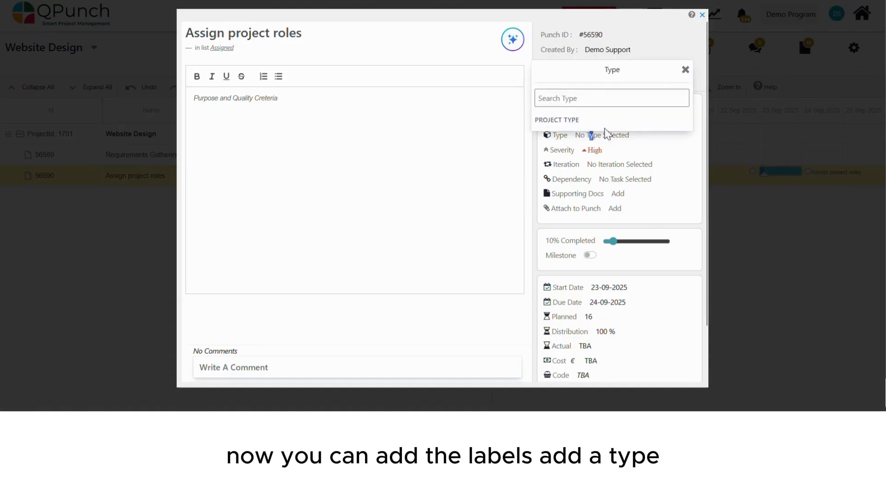
{"action": "left_click", "coordinate": [686, 68]}
{"action": "left_click", "coordinate": [615, 194]}
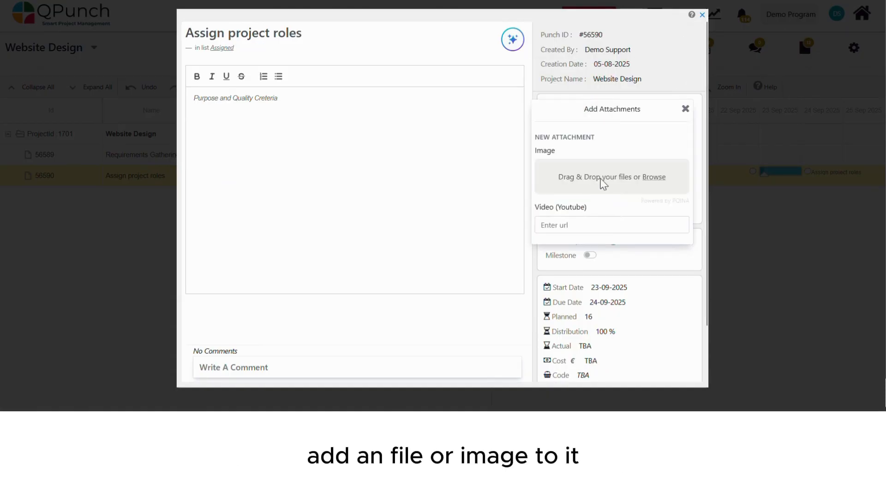
{"action": "left_click", "coordinate": [685, 109]}
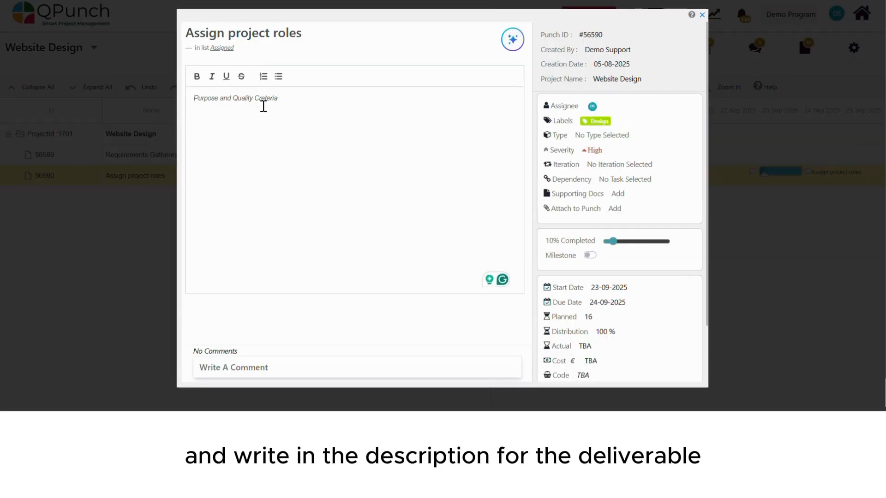
Describe the deliverable as "Assign roles properly for (developer, designer, tester) with clear responsibilities to support on time project initiation"
{"action": "type", "text": "Assign roles properly for (developer, designer, tester) with clear responsibilities to support on time project initiation"}
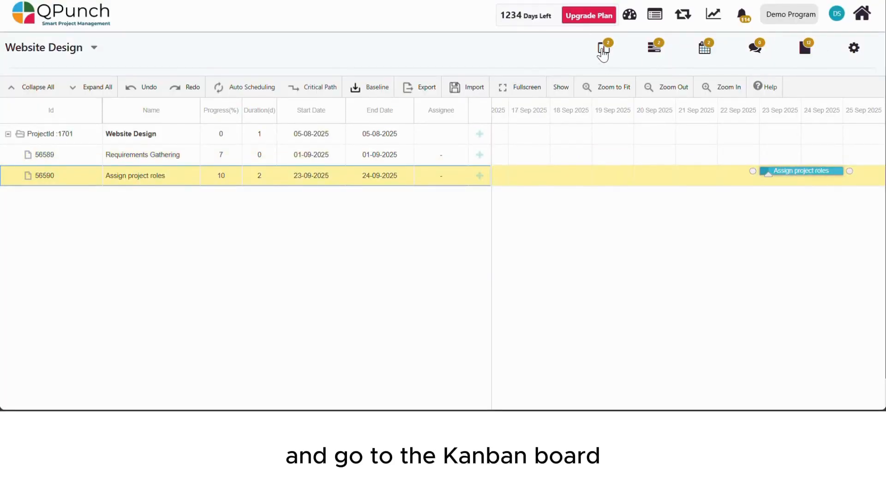
Start a new punch on the project's Kanban board with the title Website UI Design
{"action": "left_click", "coordinate": [603, 49]}
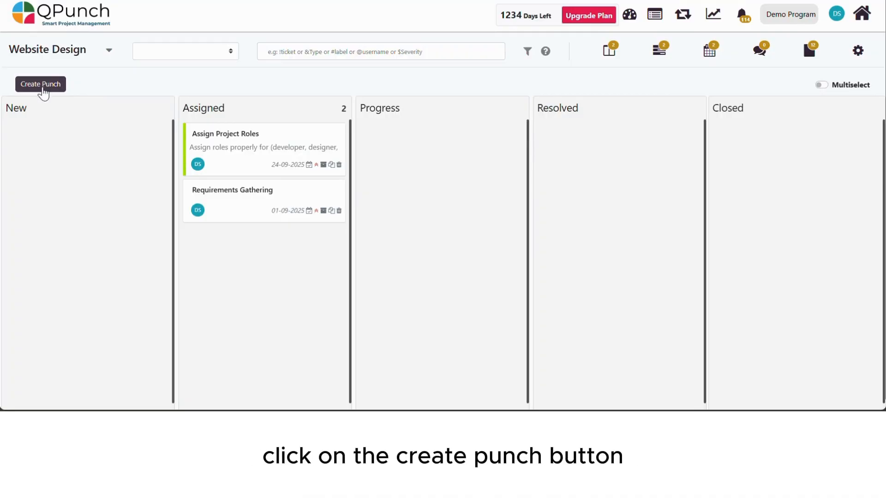
{"action": "left_click", "coordinate": [44, 86]}
{"action": "left_click", "coordinate": [270, 109]}
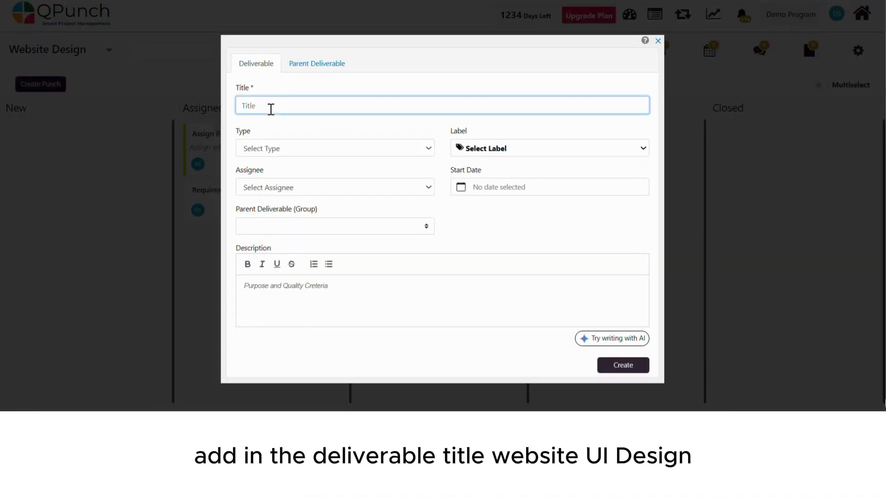
{"action": "type", "text": "Website UI Design"}
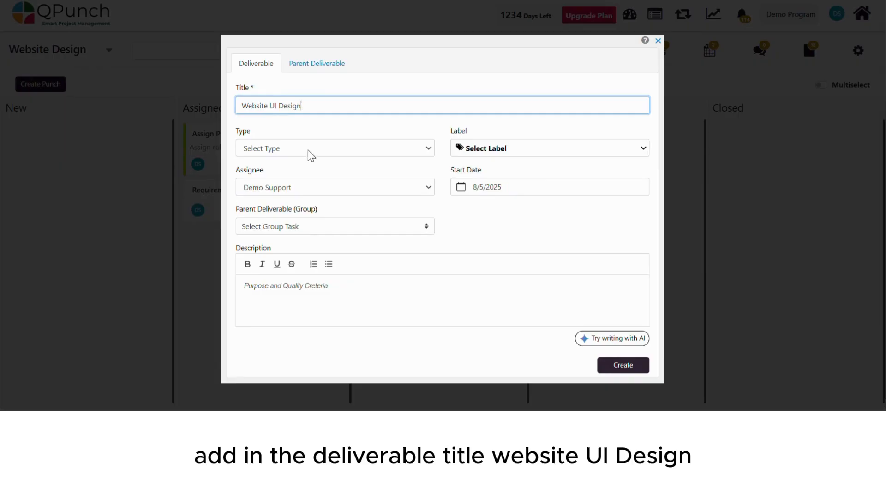
Assign the new deliverable to Demo Support, with the Design label and start date 8/3/2025
{"action": "left_click", "coordinate": [299, 184]}
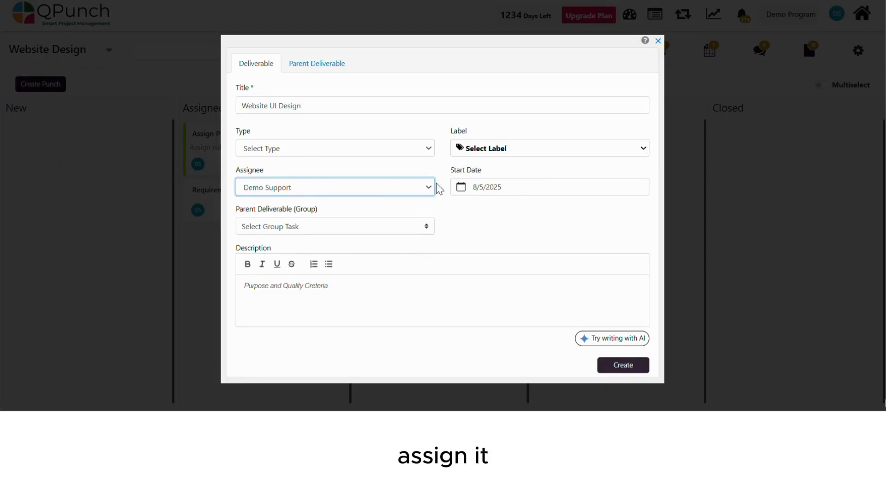
{"action": "left_click", "coordinate": [522, 153]}
{"action": "left_click", "coordinate": [494, 183]}
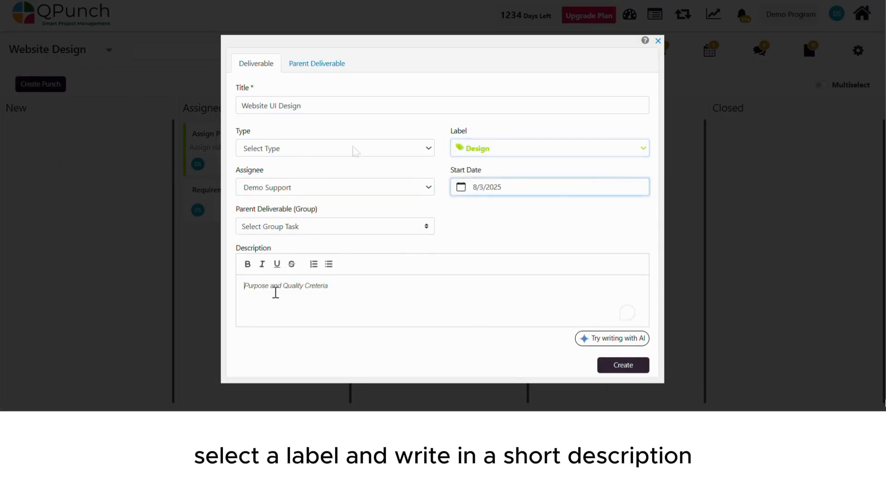
Enter the description "Create a website UI design so we can review it with stakeholders" and create the deliverable
{"action": "left_click", "coordinate": [276, 292]}
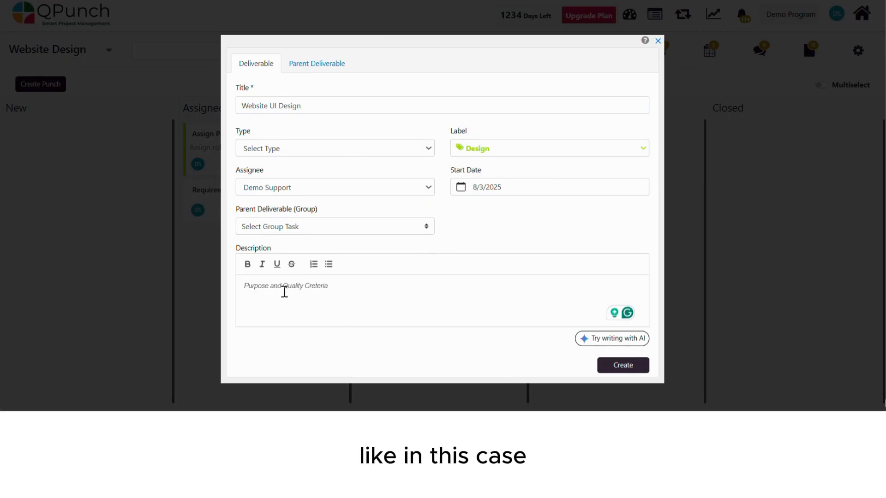
{"action": "type", "text": "Create a website UI design so we can review it with stakeholders"}
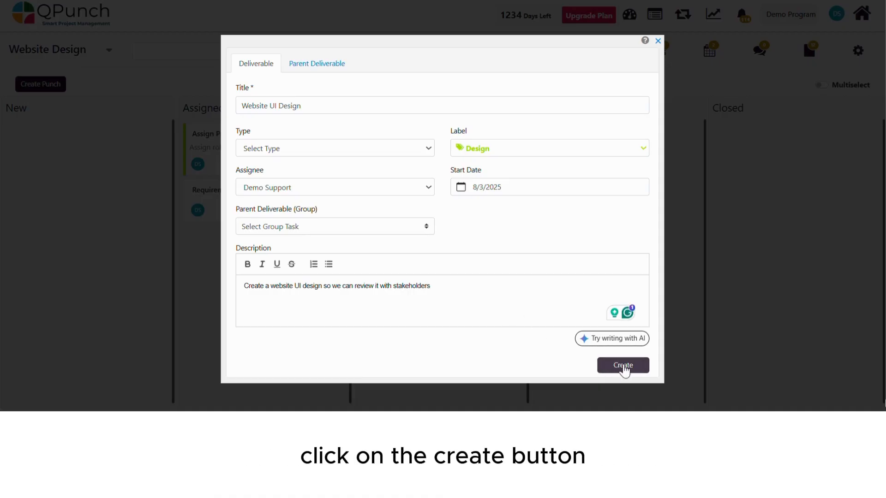
{"action": "left_click", "coordinate": [624, 367]}
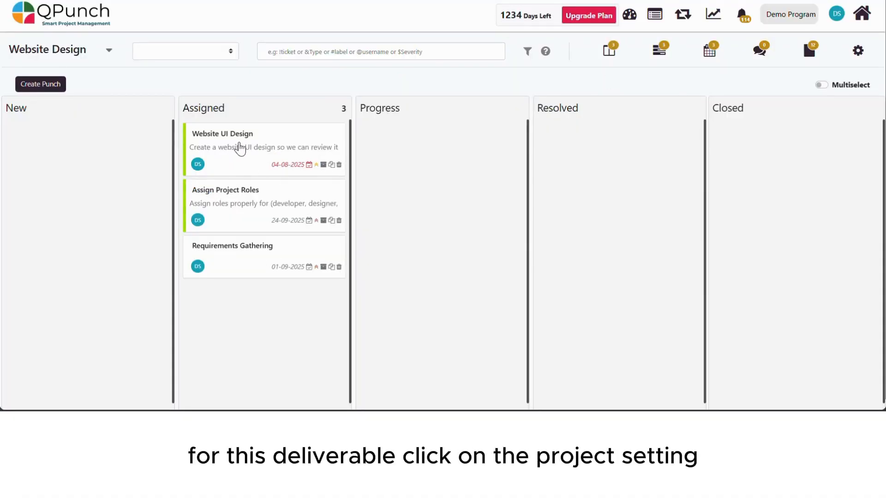
Start a follow-up register entry "Get stakeholder feedback on UI design" with Pending status and response action "Meeting scheduled for 10/09/2025 with stakeholders"
{"action": "left_click", "coordinate": [857, 52]}
{"action": "left_click", "coordinate": [42, 191]}
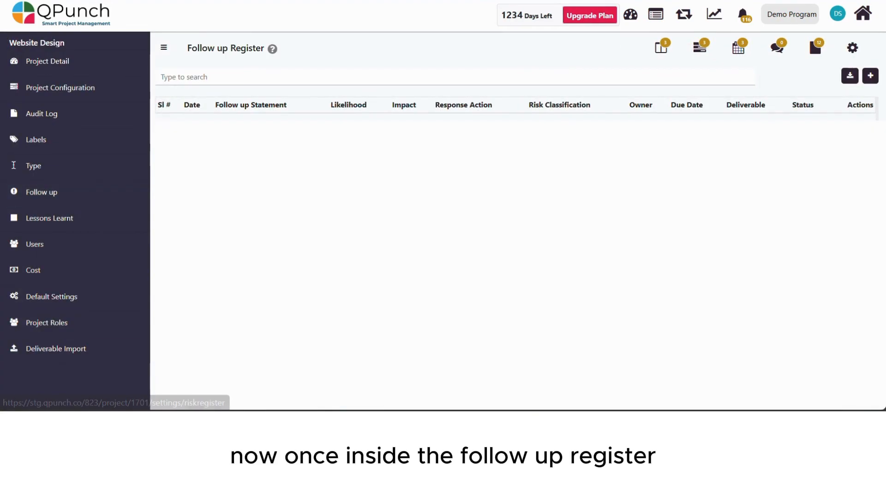
{"action": "left_click", "coordinate": [869, 77]}
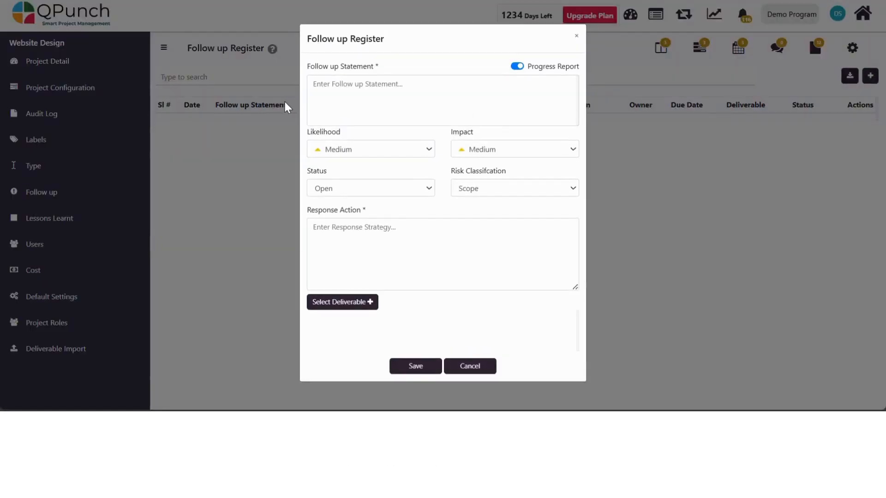
{"action": "left_click", "coordinate": [328, 97]}
{"action": "type", "text": "Get stakeholder feedback on UI design"}
{"action": "left_click", "coordinate": [341, 227]}
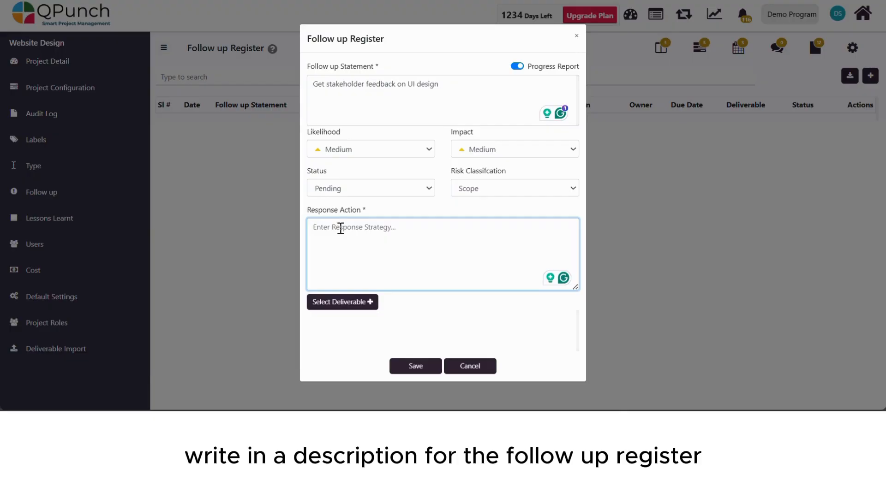
{"action": "type", "text": "Meeting scheduled for 10/09/2025 with stakeholders"}
Link the Website UI Design deliverable to the follow-up entry and save the entry
{"action": "left_click", "coordinate": [356, 302]}
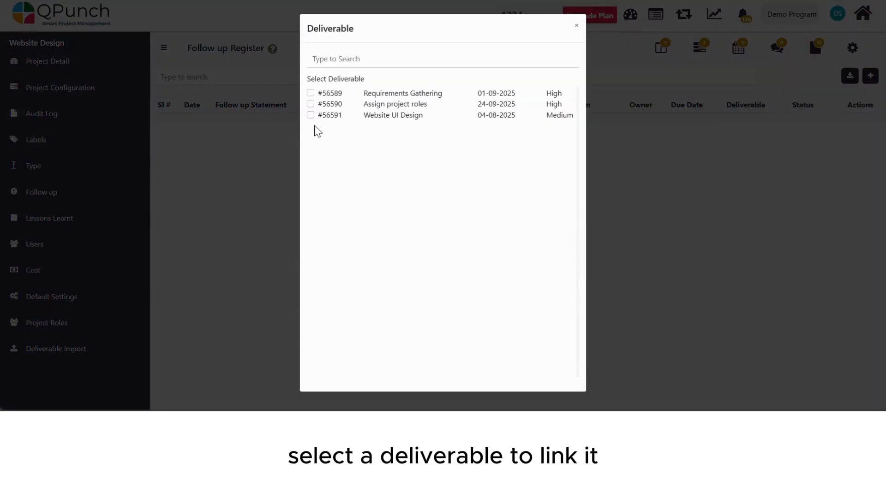
{"action": "left_click", "coordinate": [310, 115]}
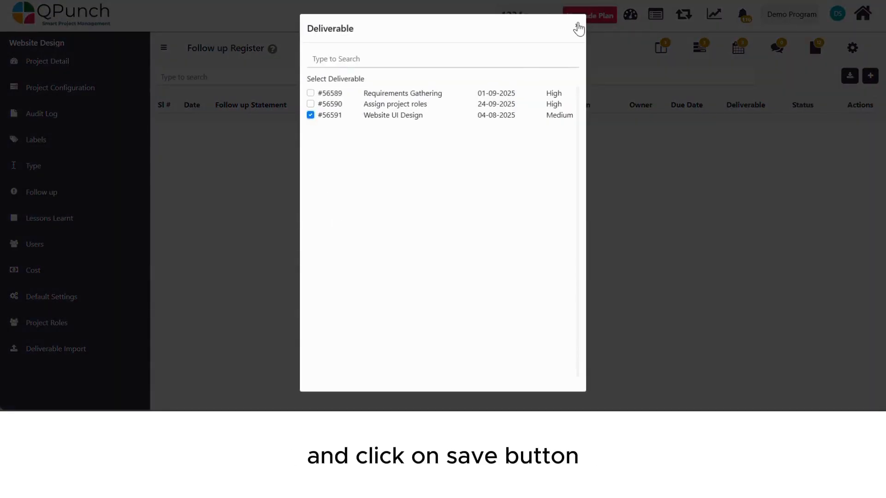
{"action": "left_click", "coordinate": [576, 25]}
{"action": "left_click", "coordinate": [415, 368]}
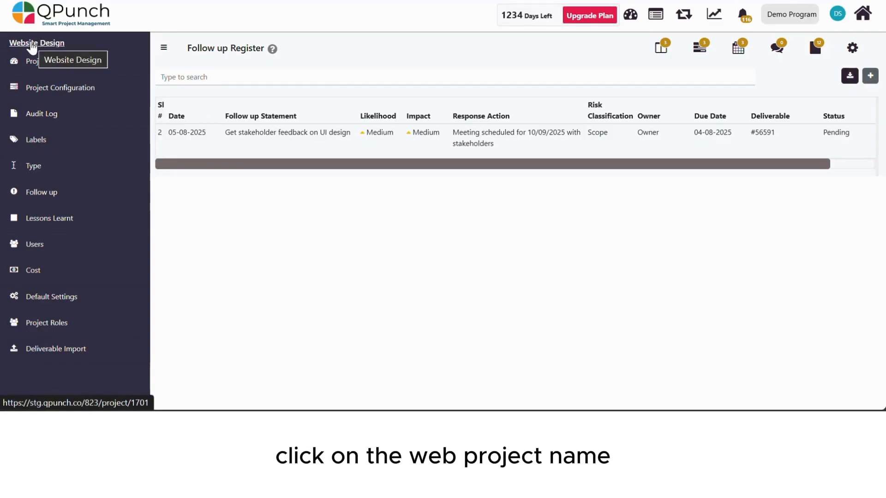
Review the stakeholder feedback entry's details from the Follow up section of the project's Progress Report, saving it without edits
{"action": "left_click", "coordinate": [29, 43]}
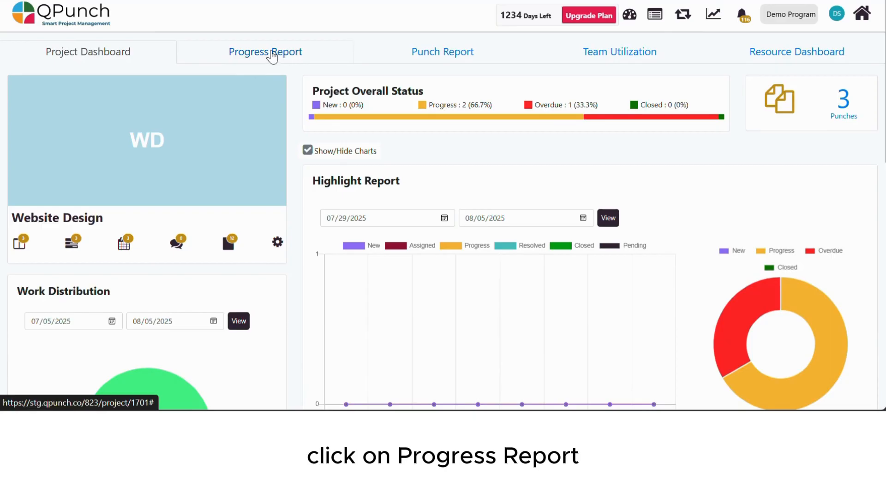
{"action": "left_click", "coordinate": [272, 55]}
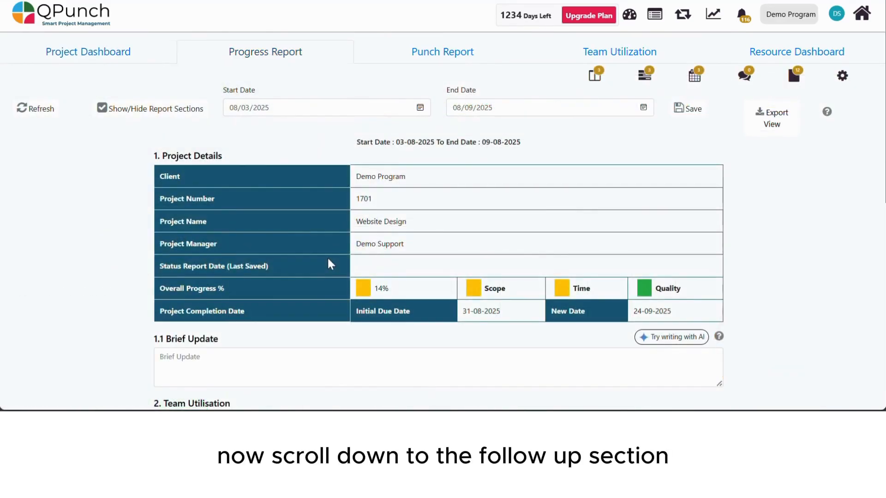
{"action": "scroll", "coordinate": [332, 262], "scroll_direction": "down", "scroll_amount": 10}
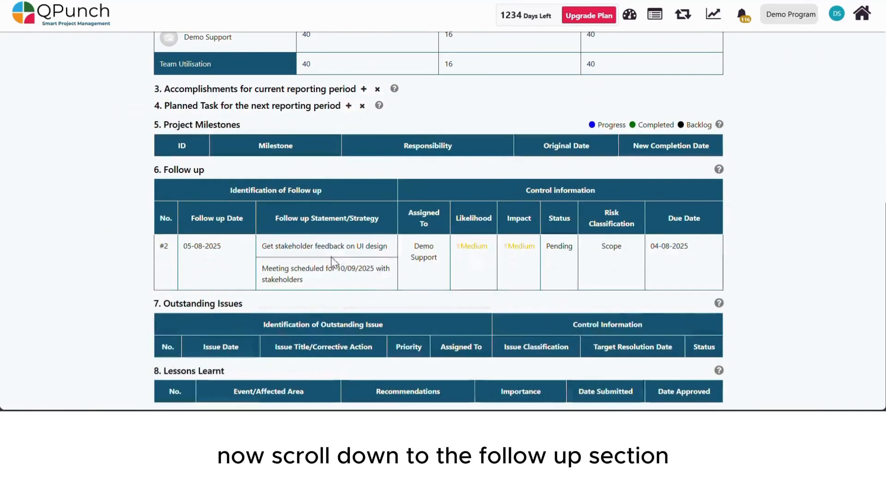
{"action": "left_click", "coordinate": [289, 249]}
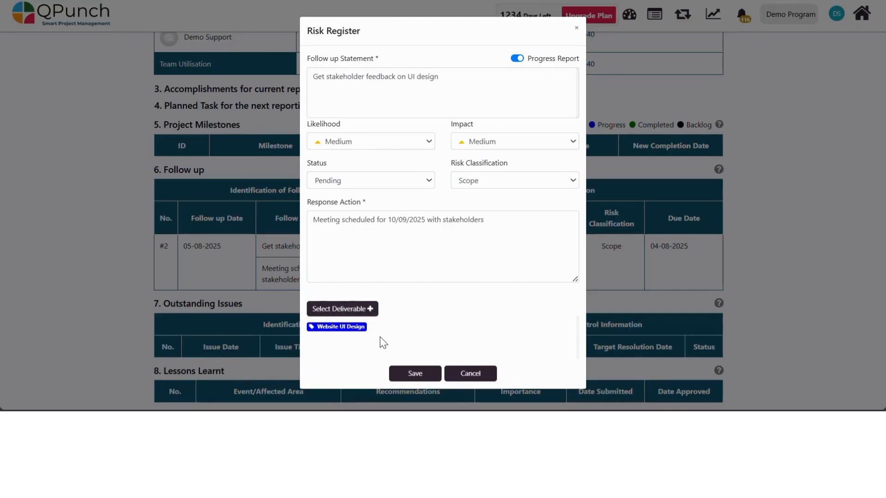
{"action": "left_click", "coordinate": [415, 374]}
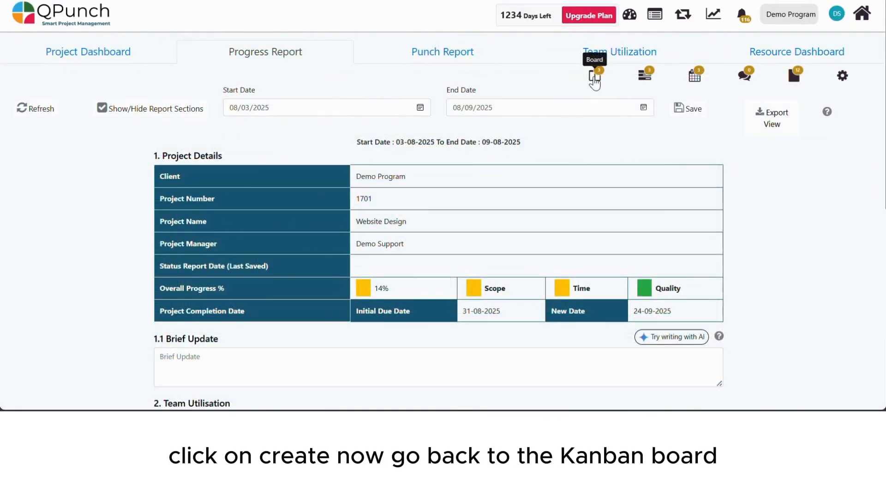
Start a new parent deliverable titled Phase 1 from the project's Kanban board
{"action": "left_click", "coordinate": [594, 76]}
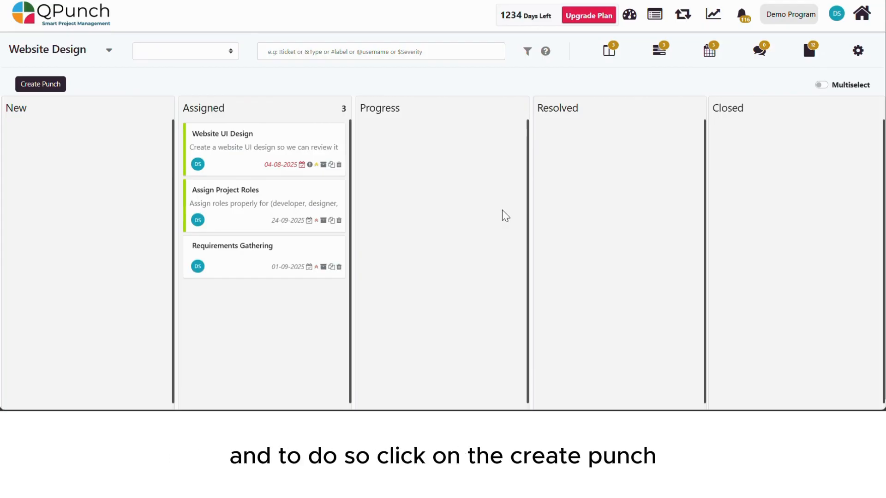
{"action": "left_click", "coordinate": [41, 84]}
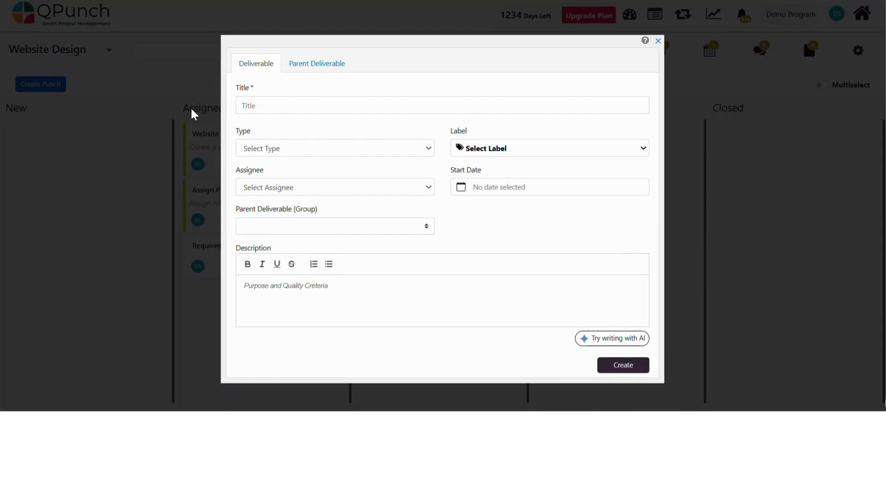
{"action": "left_click", "coordinate": [322, 64]}
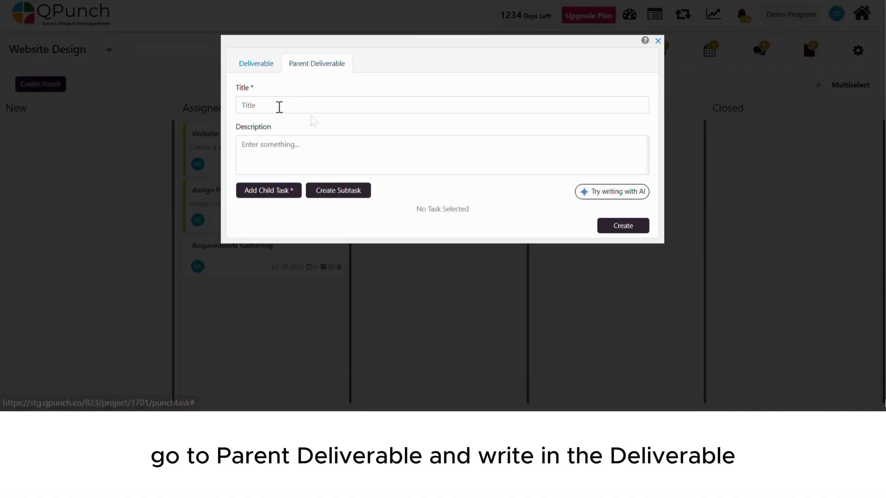
{"action": "left_click", "coordinate": [267, 102]}
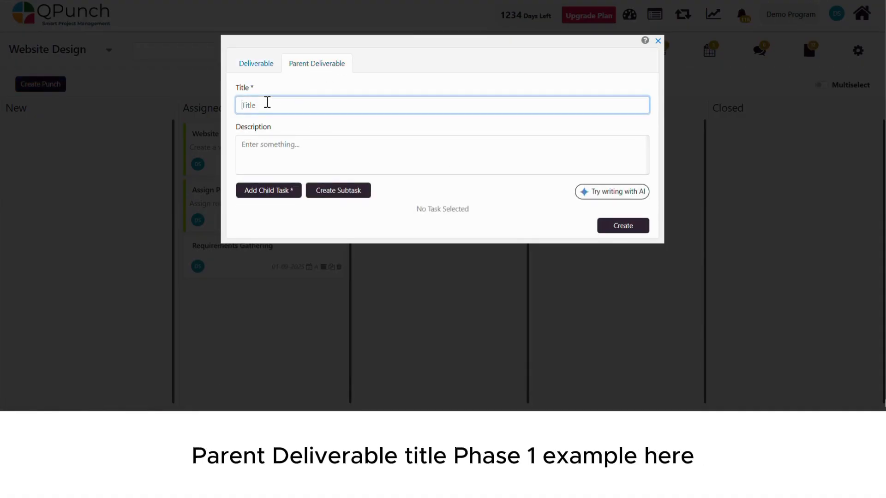
{"action": "type", "text": "Phase 1"}
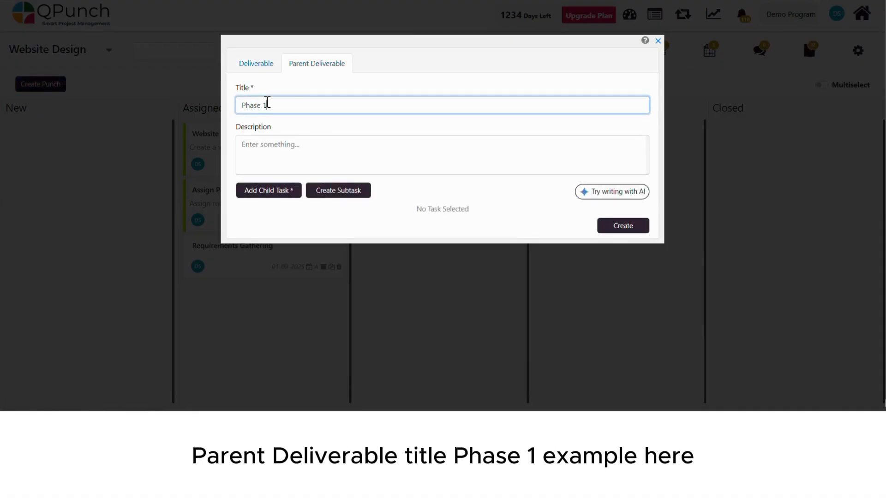
Add the existing Website UI Design deliverable as a child task of Phase 1
{"action": "left_click", "coordinate": [253, 198]}
{"action": "left_click", "coordinate": [182, 120]}
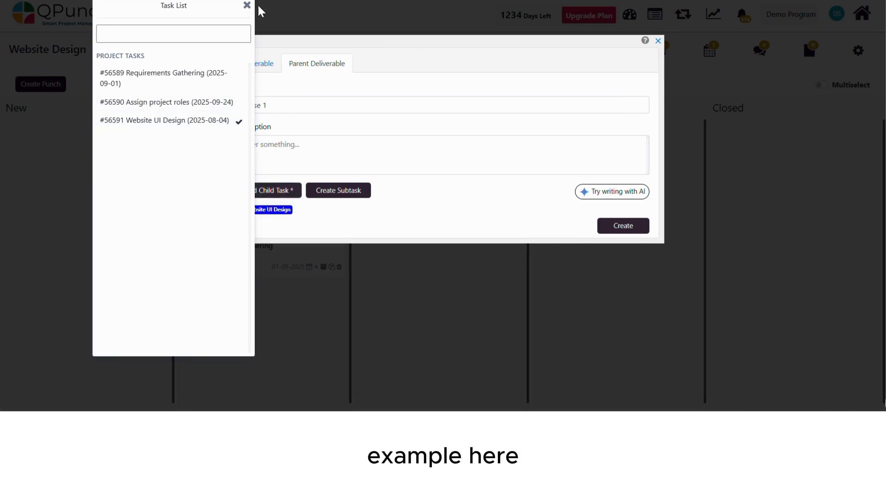
{"action": "left_click", "coordinate": [246, 5]}
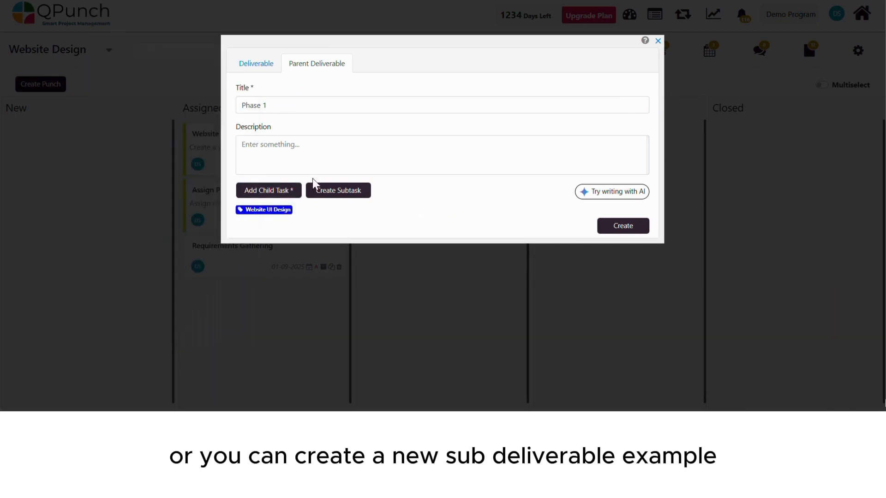
Add a subtask "Review website UI design" assigned to Demo Support with start date 8/11/2025, and create the Phase 1 parent deliverable
{"action": "left_click", "coordinate": [345, 193]}
{"action": "left_click", "coordinate": [281, 105]}
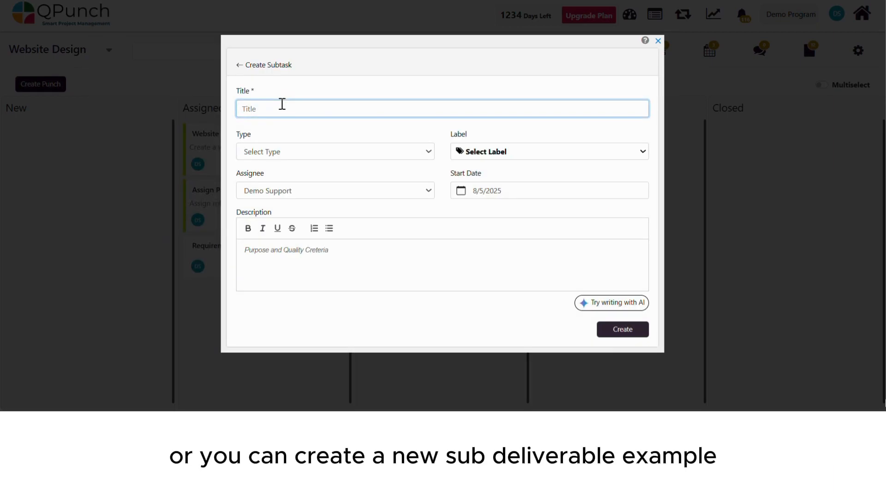
{"action": "type", "text": "Review website UI design"}
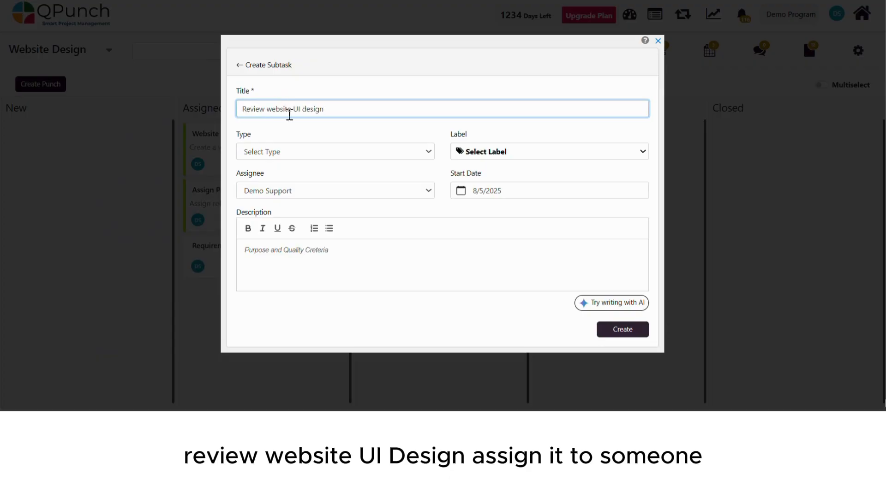
{"action": "left_click", "coordinate": [332, 195]}
{"action": "left_click", "coordinate": [293, 243]}
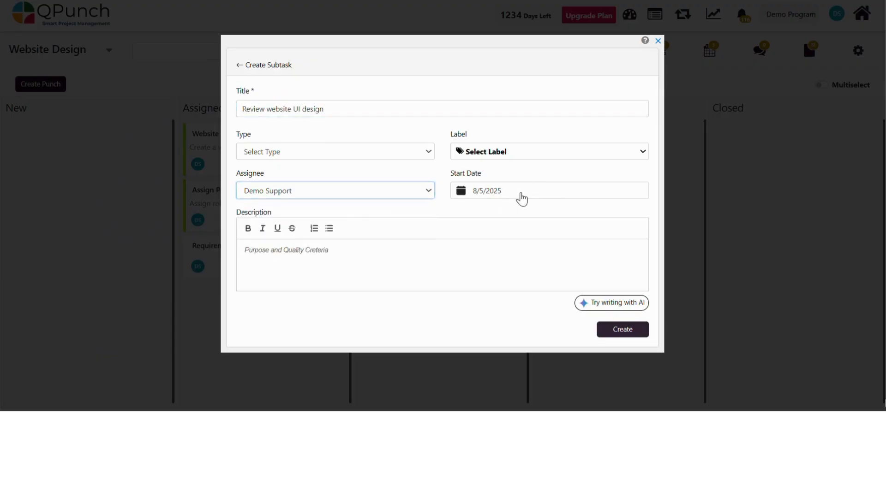
{"action": "left_click", "coordinate": [522, 196]}
{"action": "left_click", "coordinate": [485, 109]}
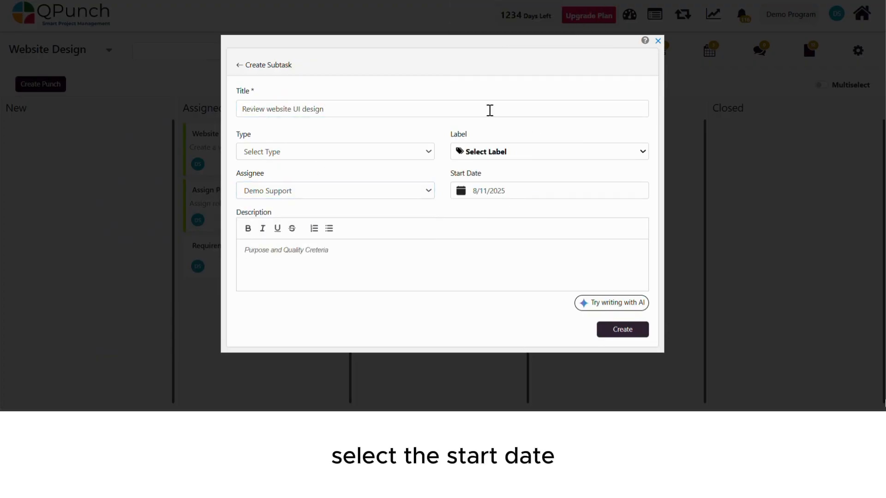
{"action": "left_click", "coordinate": [266, 250]}
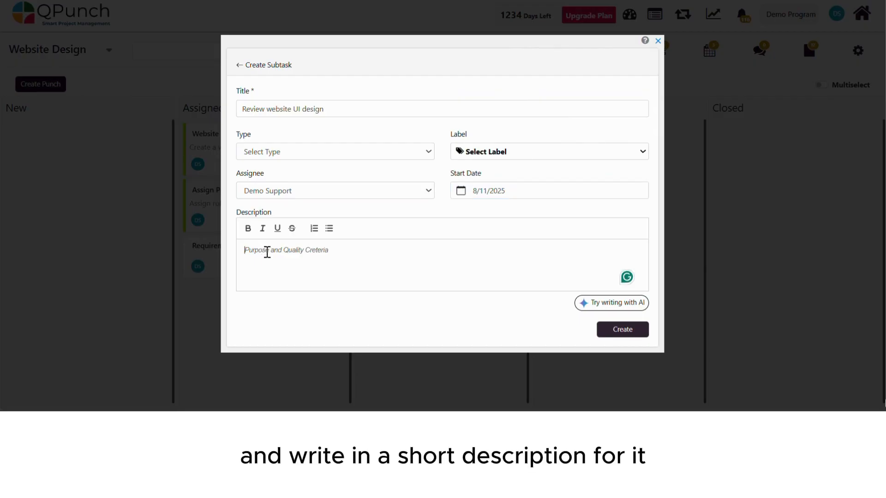
{"action": "left_click", "coordinate": [617, 333]}
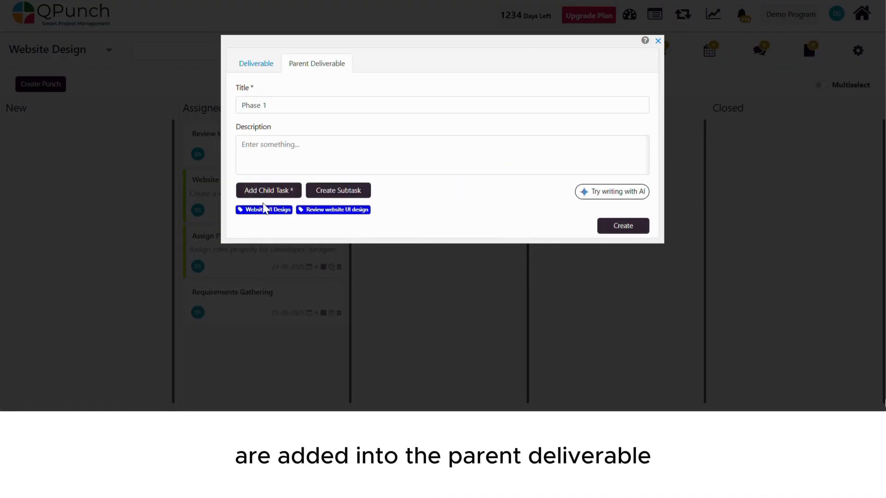
{"action": "left_click", "coordinate": [619, 230]}
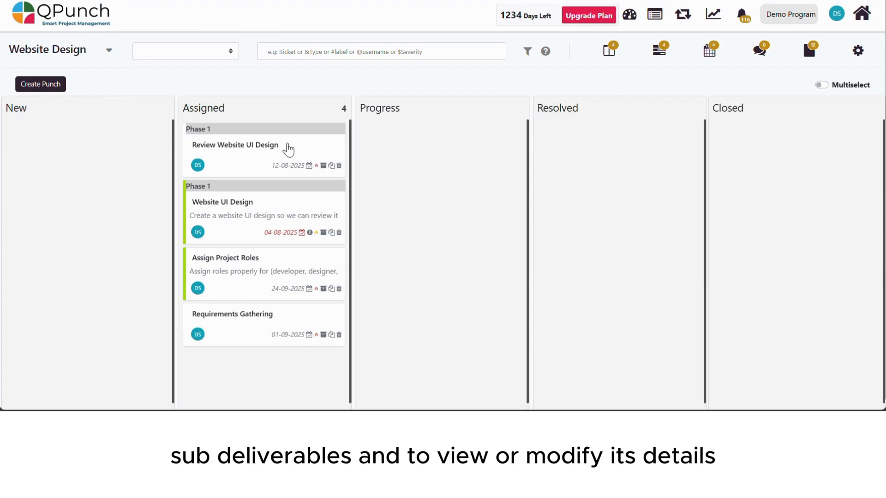
Open the details of the Review Website UI Design deliverable on the board
{"action": "left_click", "coordinate": [288, 149]}
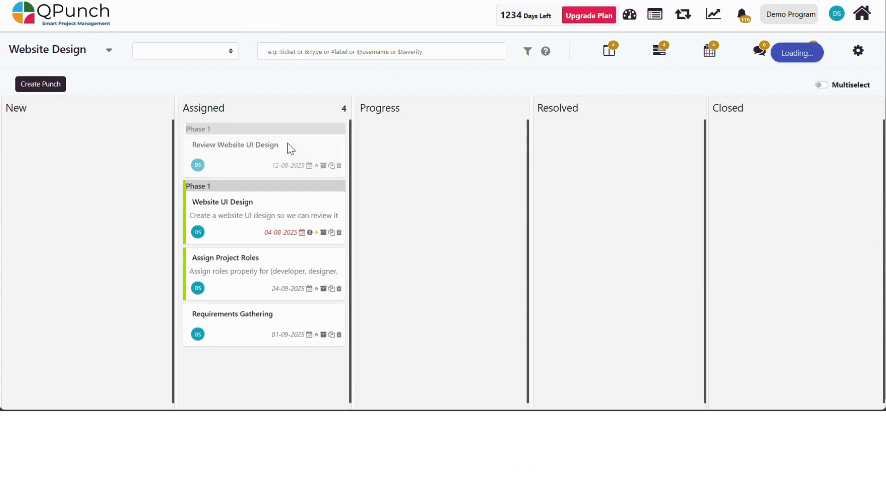